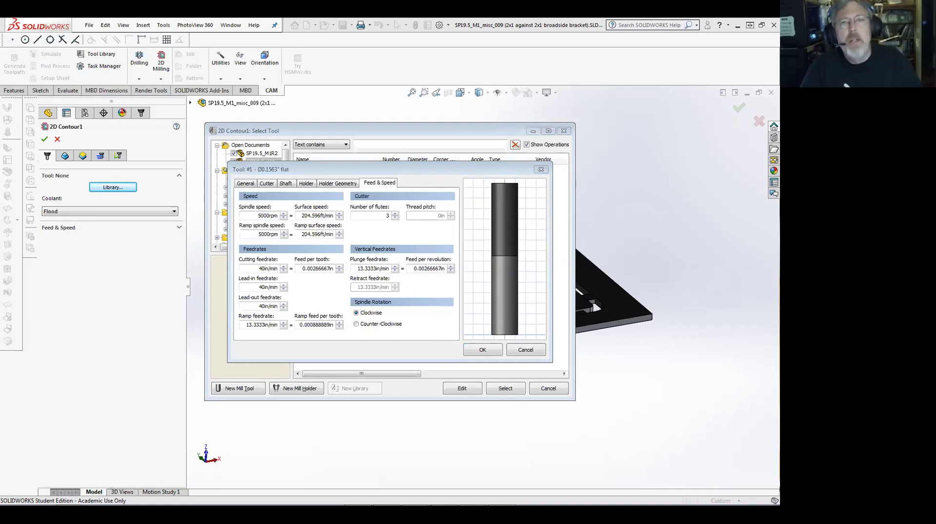
Switch to the Milling Speeds & Feeds calculator in the browser and set RPM to 1000 minimum, 24000 maximum and 0 at peak torque
key("alt+Tab")
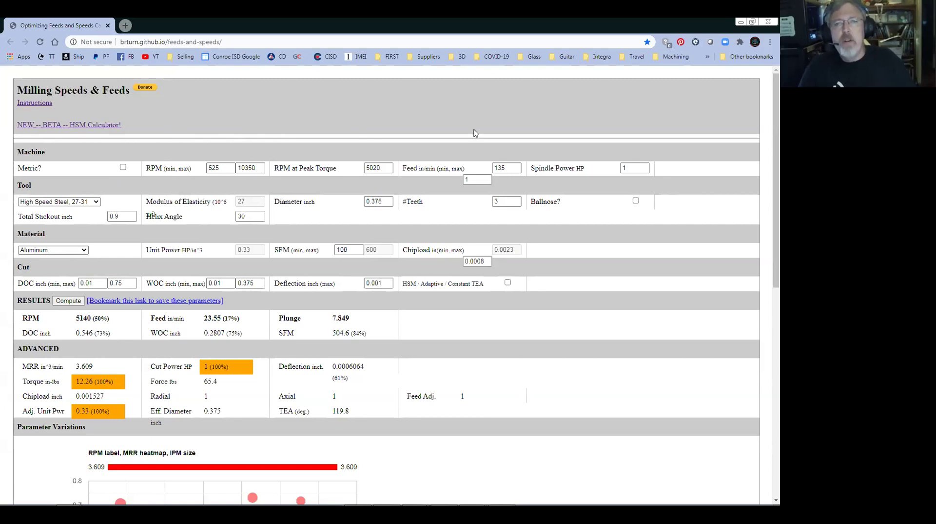
double_click(213, 167)
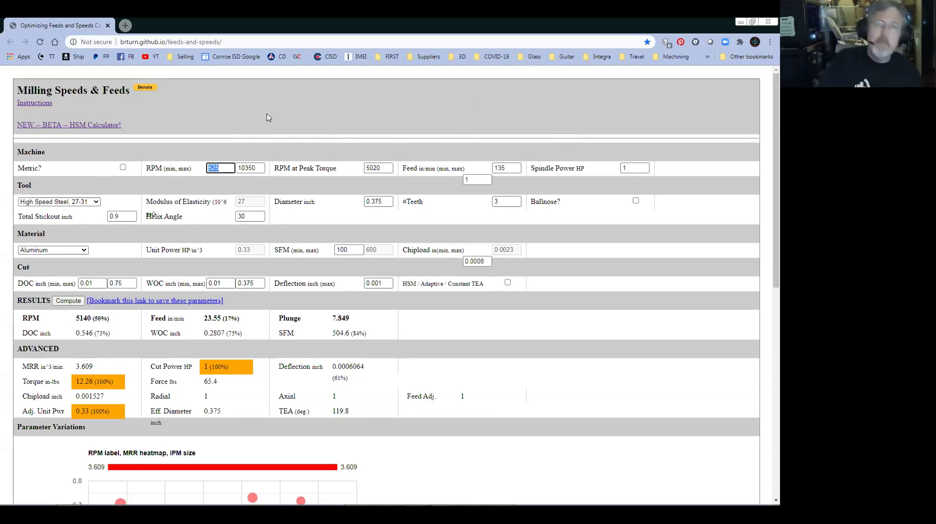
type("1000")
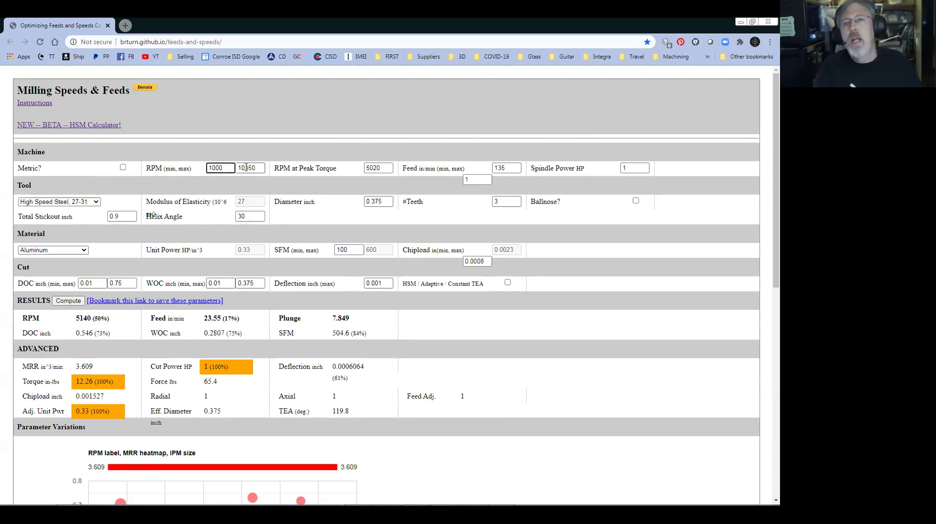
double_click(246, 167)
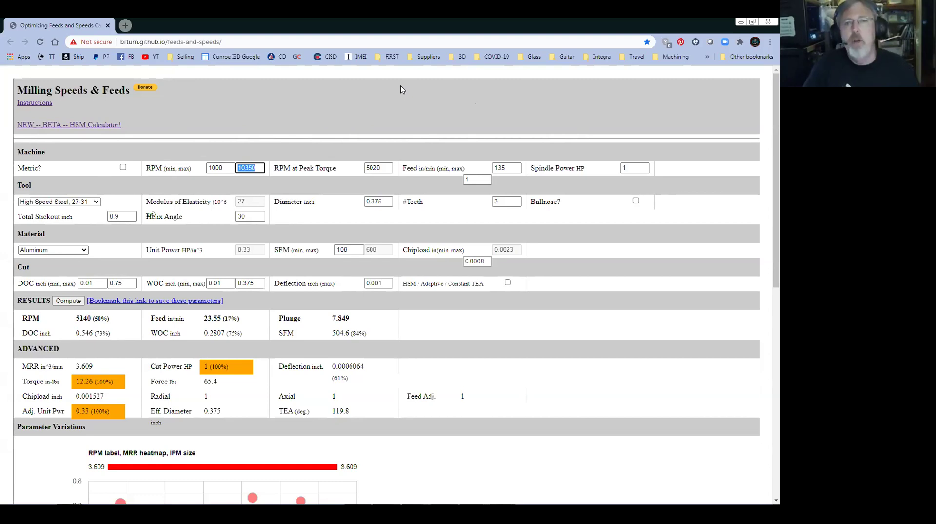
type("24000")
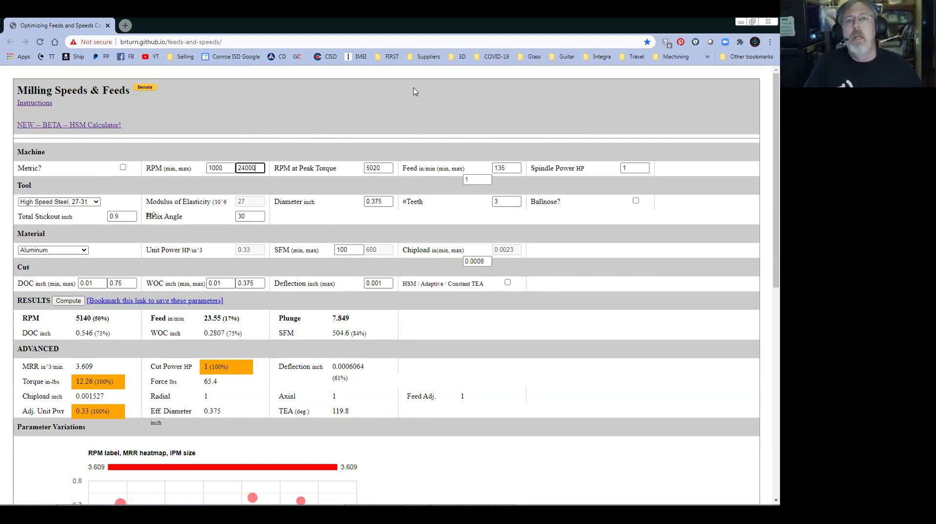
double_click(375, 168)
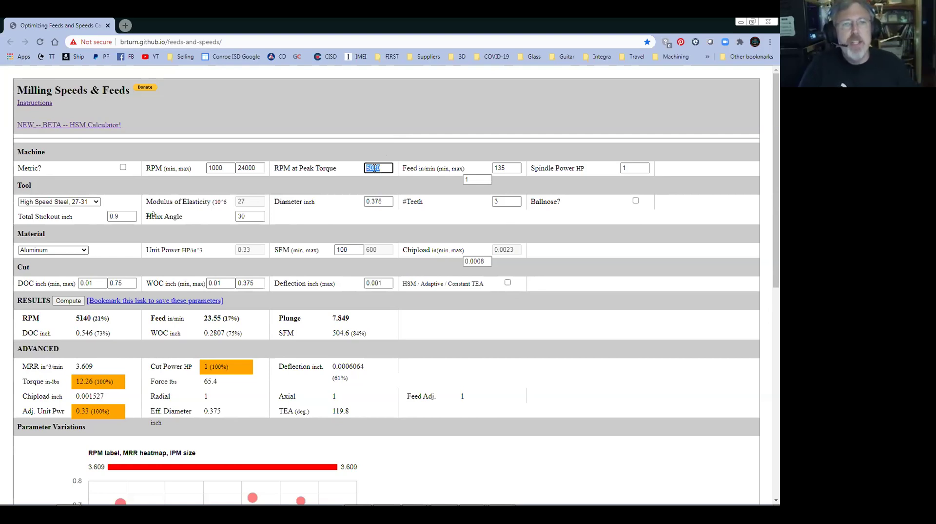
type("0")
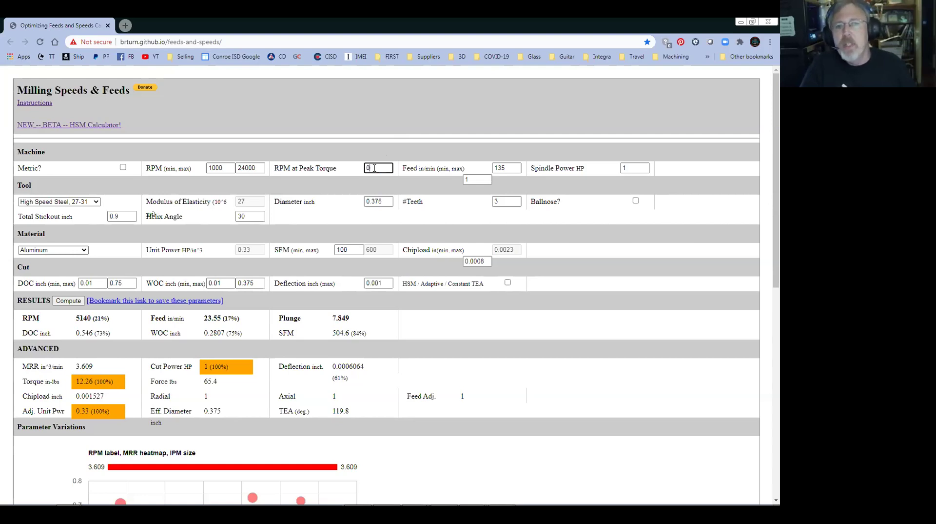
Set the machine's maximum feed to 200 in/min and its spindle power to 2.5 HP
double_click(501, 168)
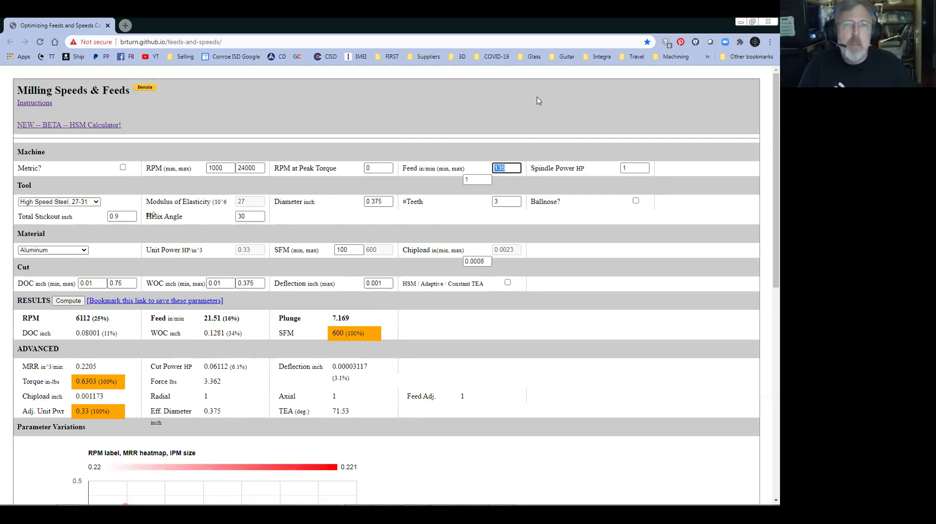
type("200")
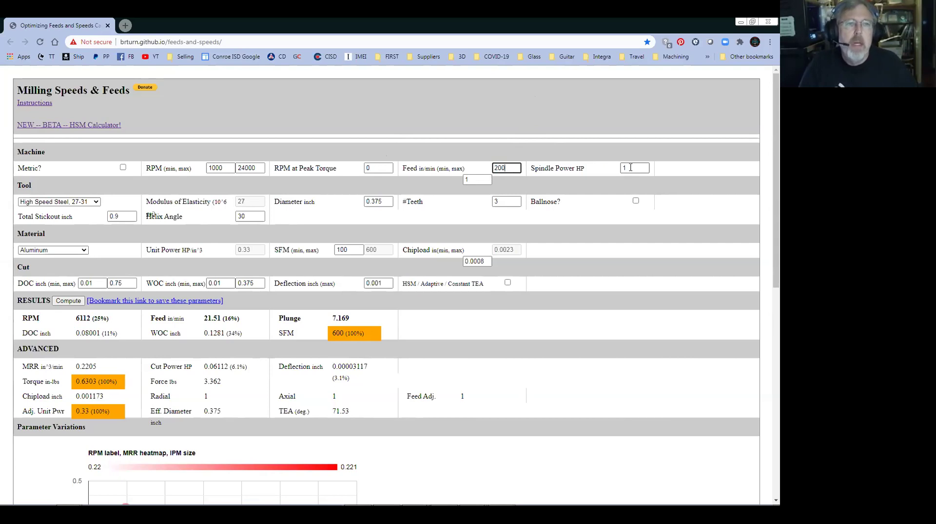
double_click(630, 168)
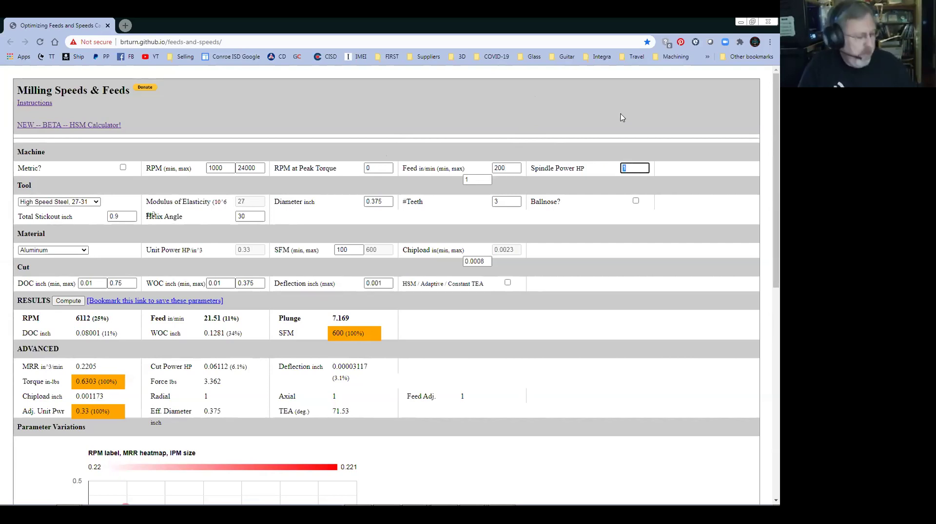
type("2.5")
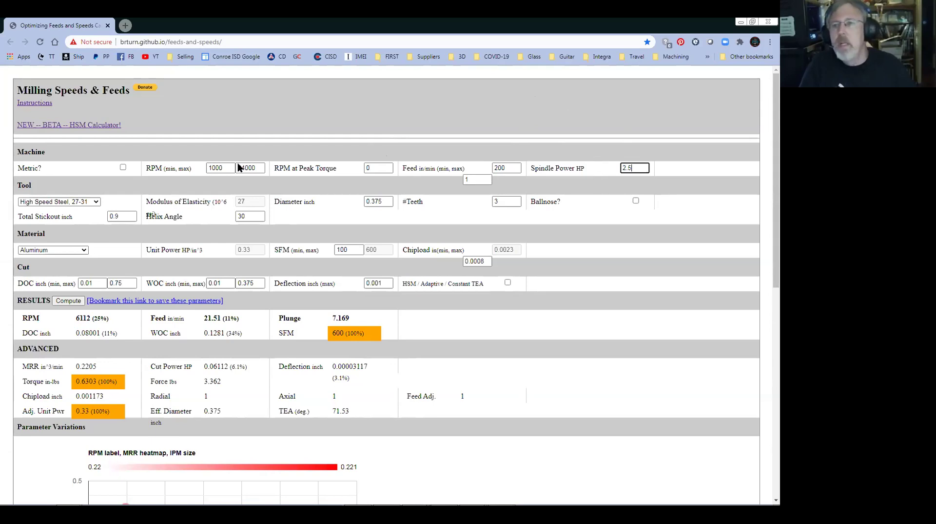
Define the tool as Cemented Carbide with a .156 inch diameter and 2 teeth
left_click(97, 204)
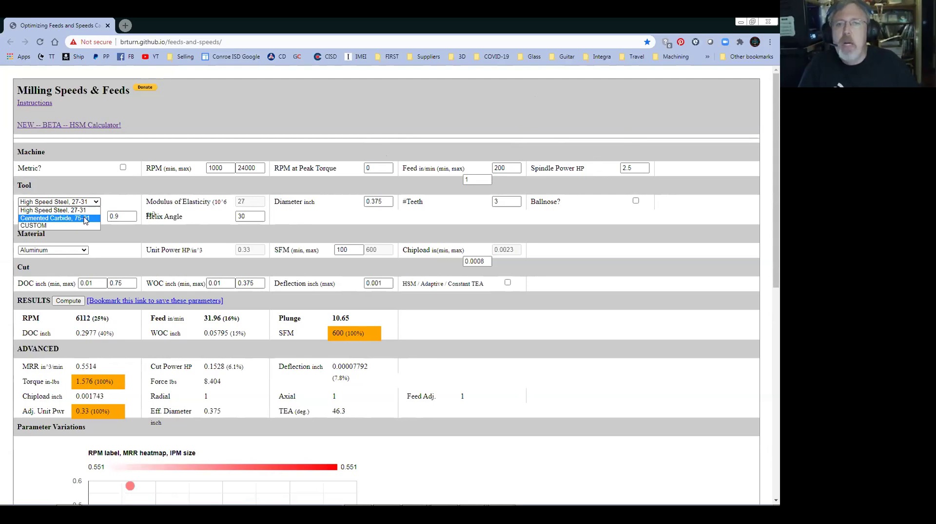
left_click(85, 219)
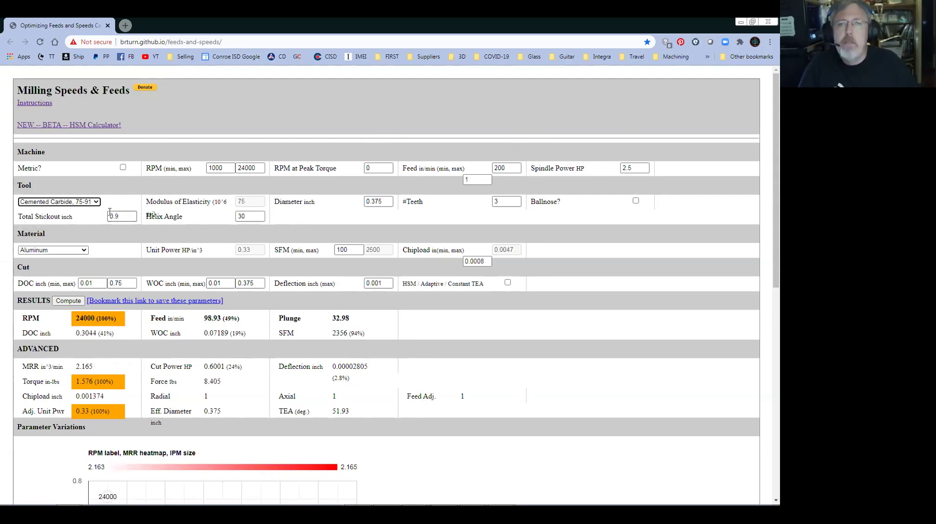
double_click(377, 201)
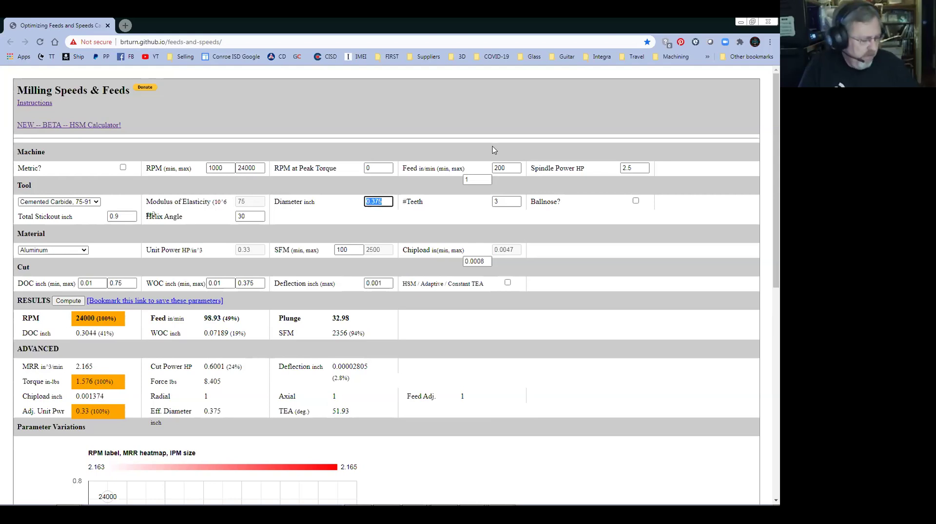
type(".156")
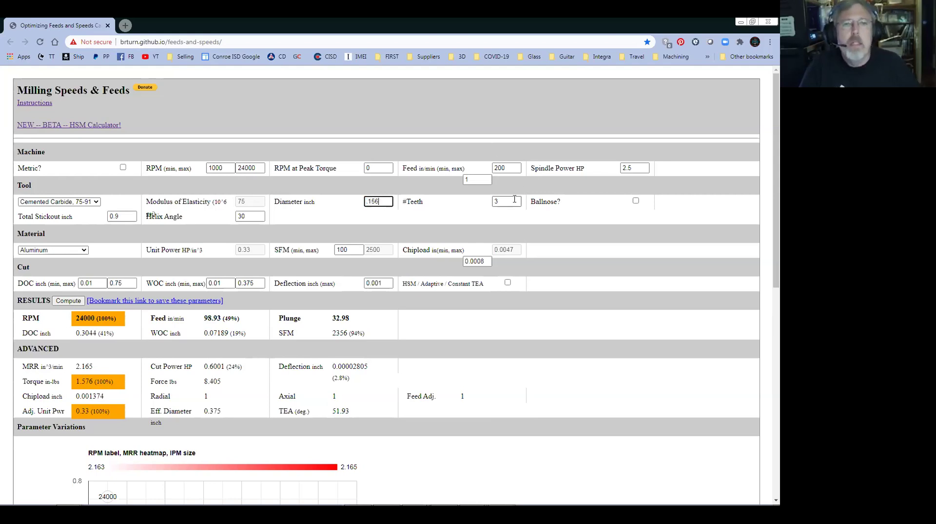
double_click(508, 201)
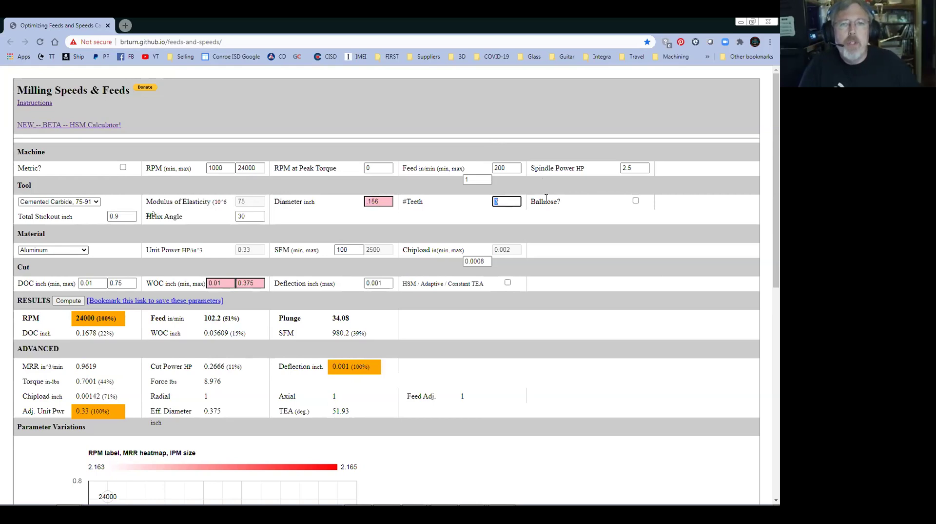
type("2")
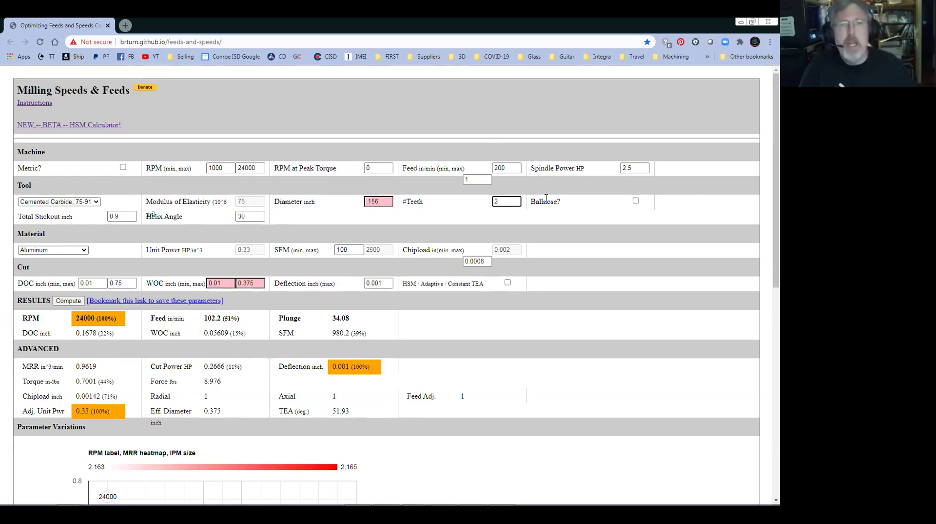
left_click(446, 205)
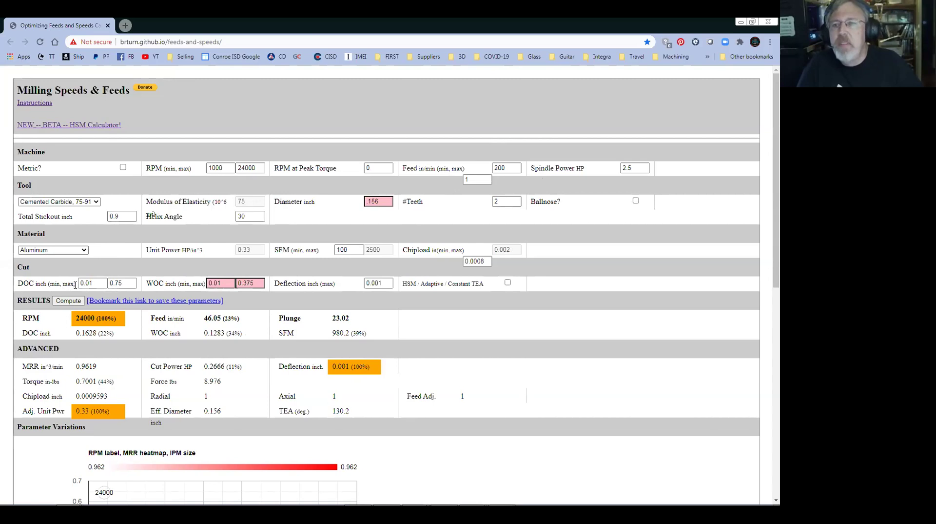
Set both the minimum and maximum width of cut to .156 inch and compute the results
double_click(222, 283)
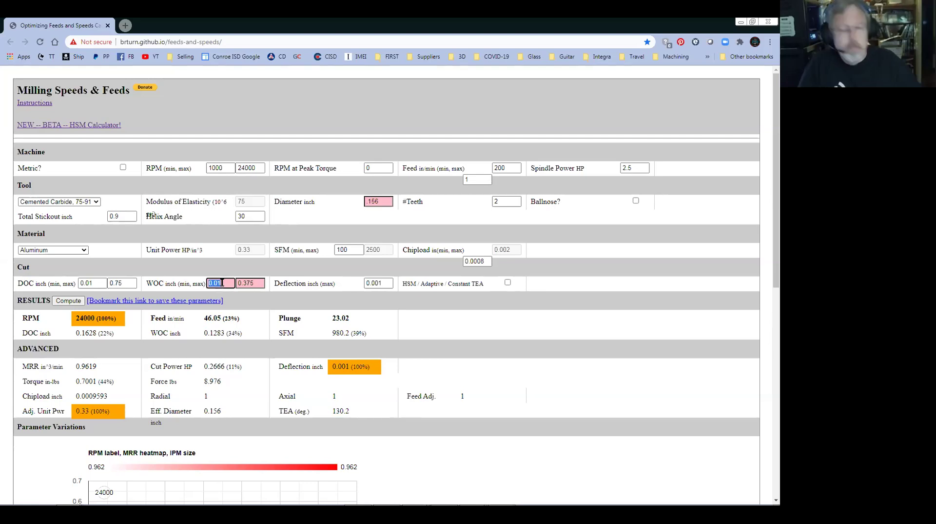
type(".156")
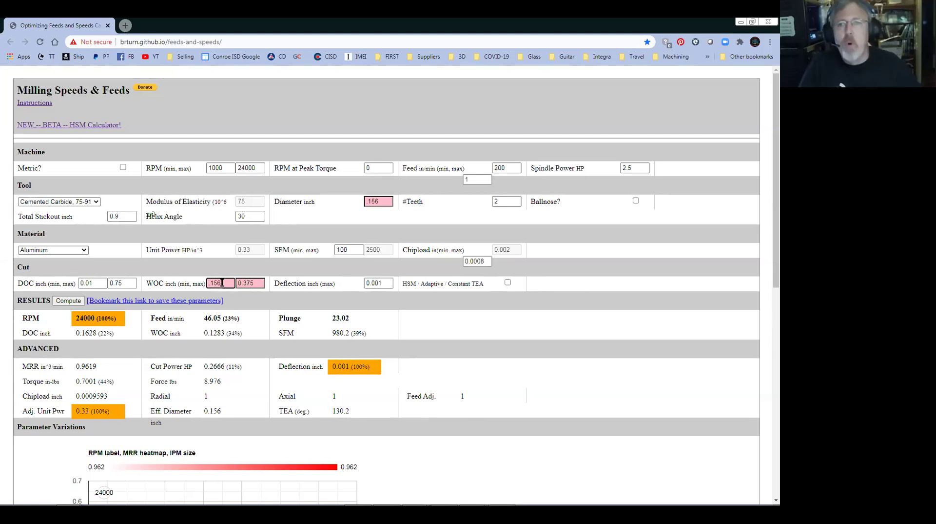
double_click(248, 283)
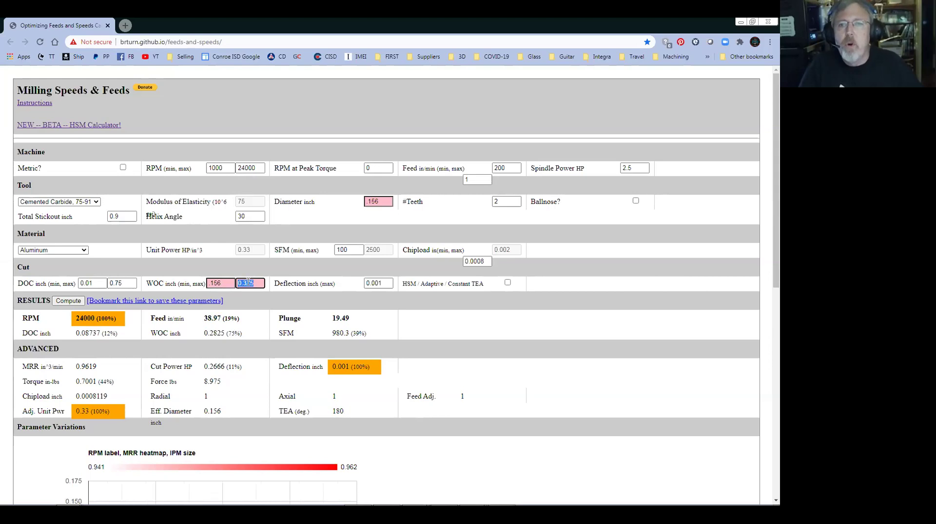
type(".156")
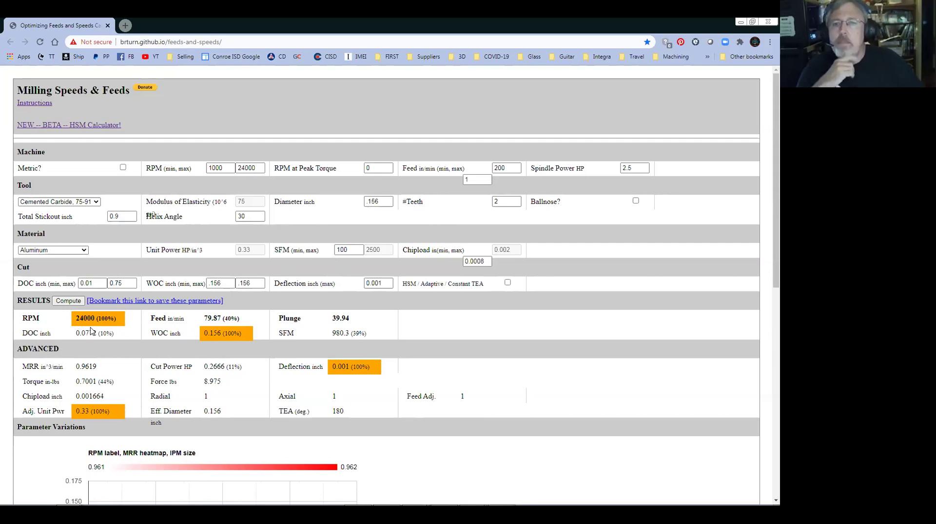
left_click(69, 301)
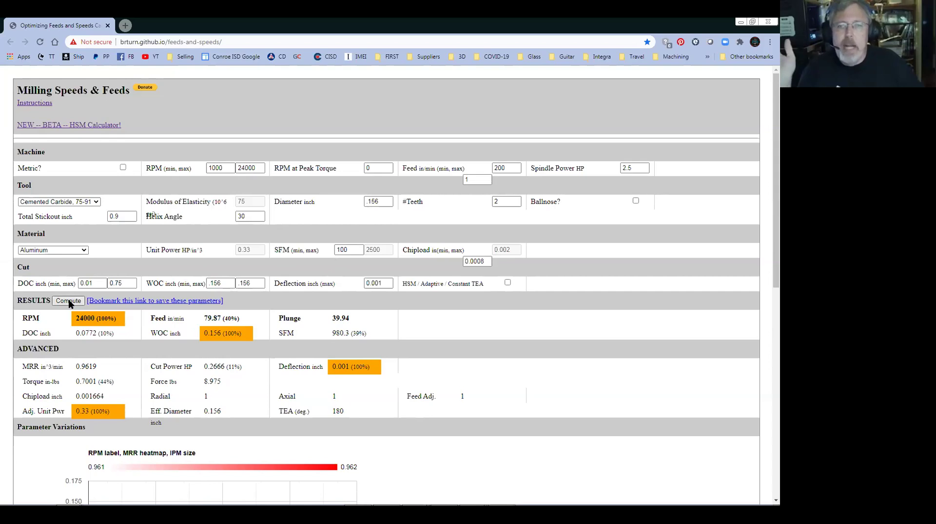
left_click(69, 301)
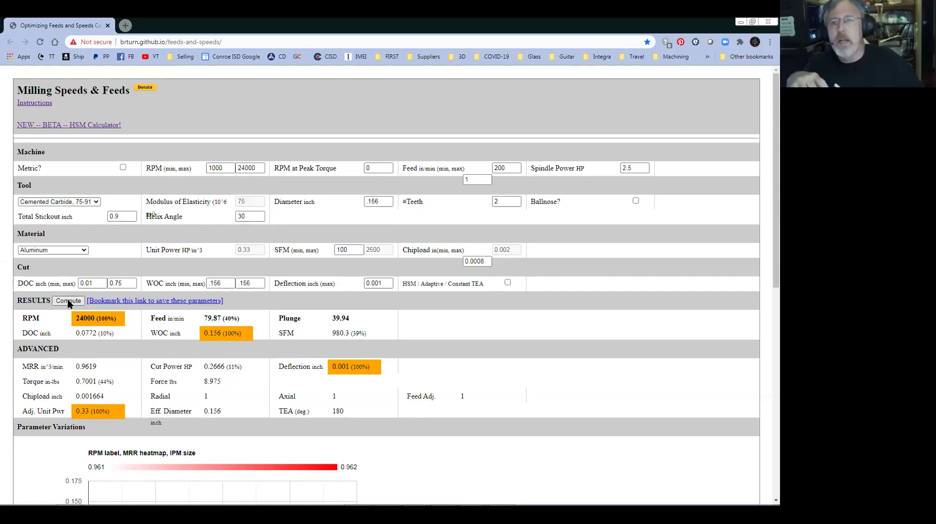
left_click(69, 302)
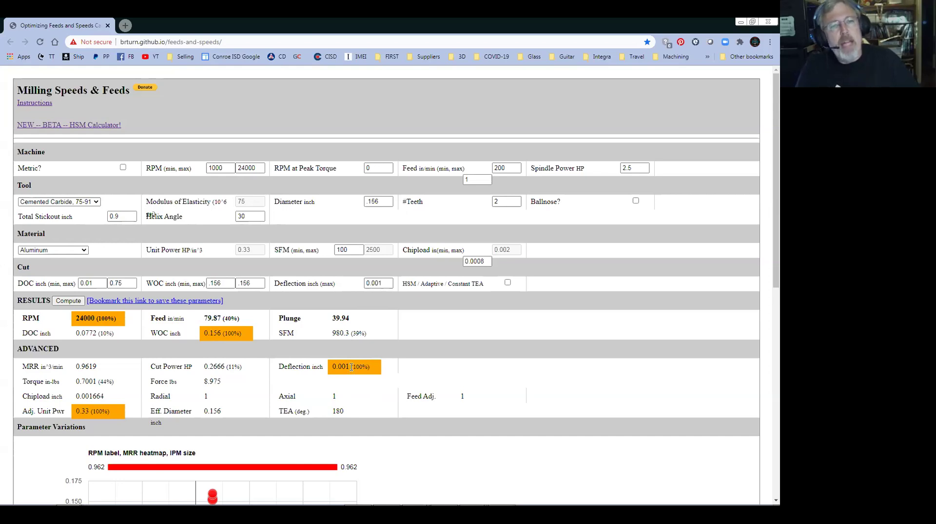
Reduce the machine's maximum RPM to 18000 and recompute the speeds and feeds
double_click(246, 167)
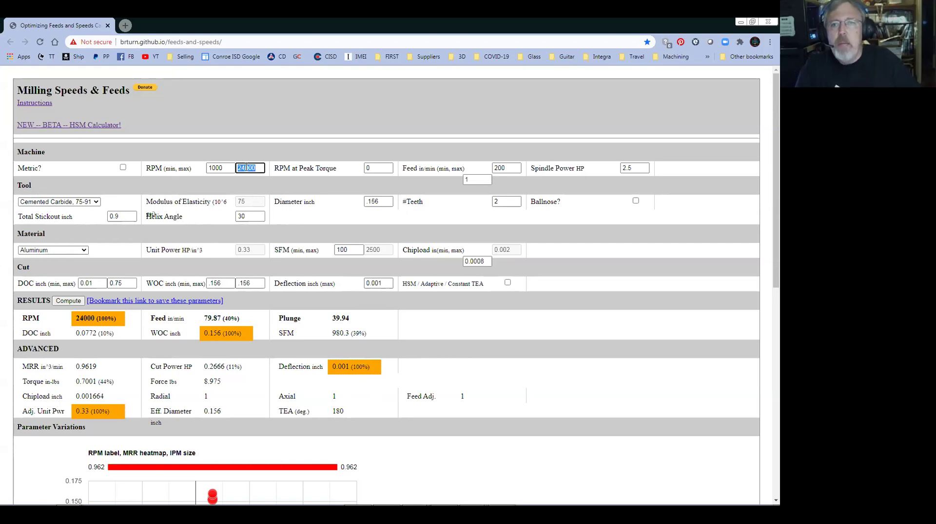
type("18000")
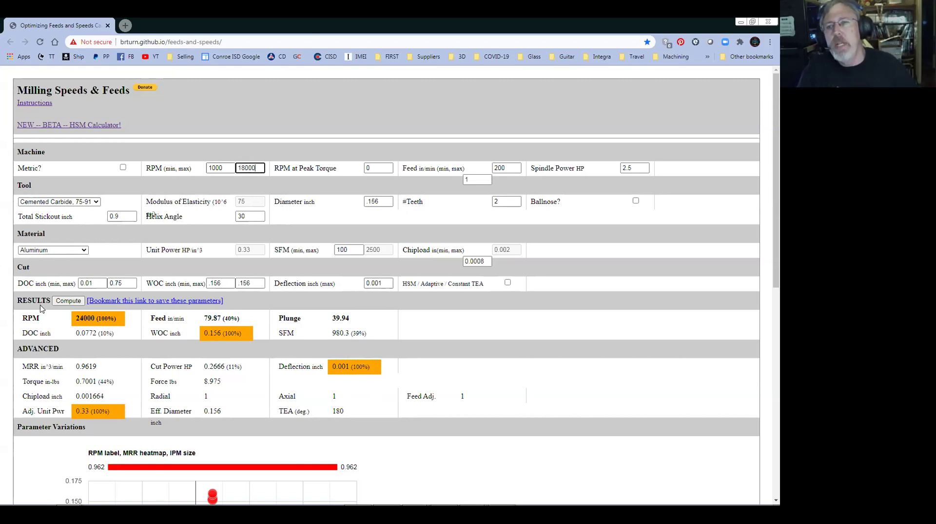
left_click(69, 301)
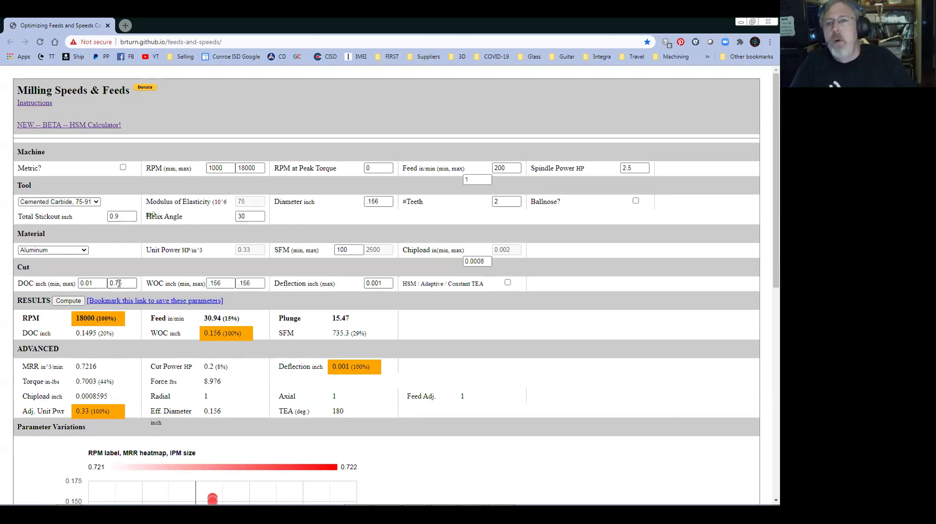
Limit the maximum depth of cut to .032 inch and recompute the results
double_click(119, 283)
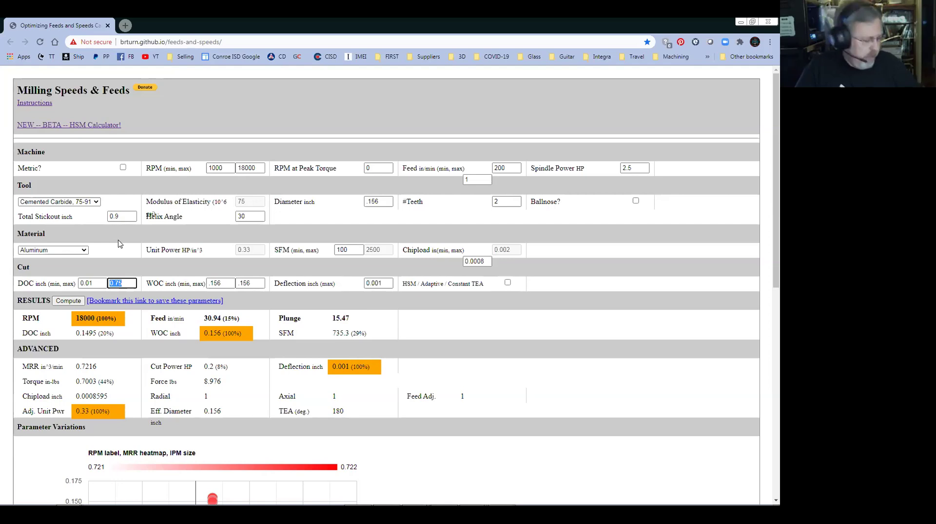
key("BackSpace")
type("0")
type(".032")
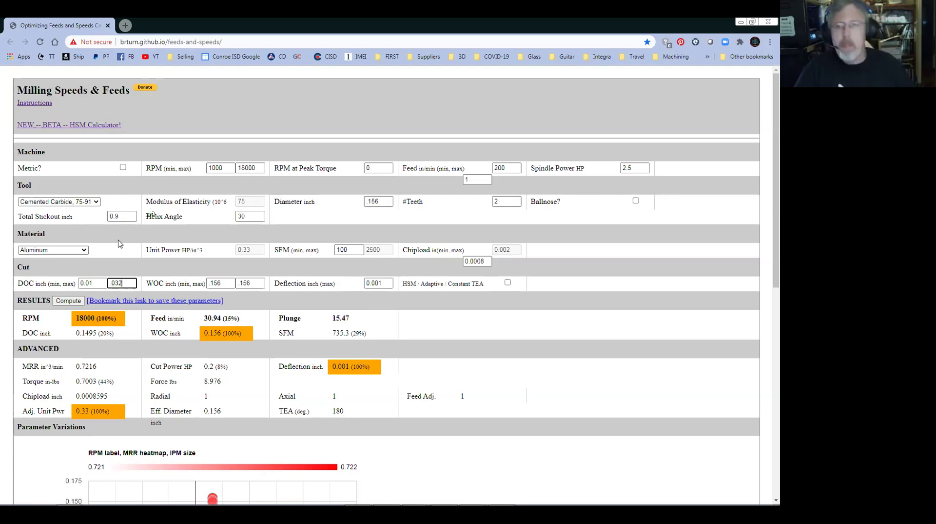
left_click(67, 301)
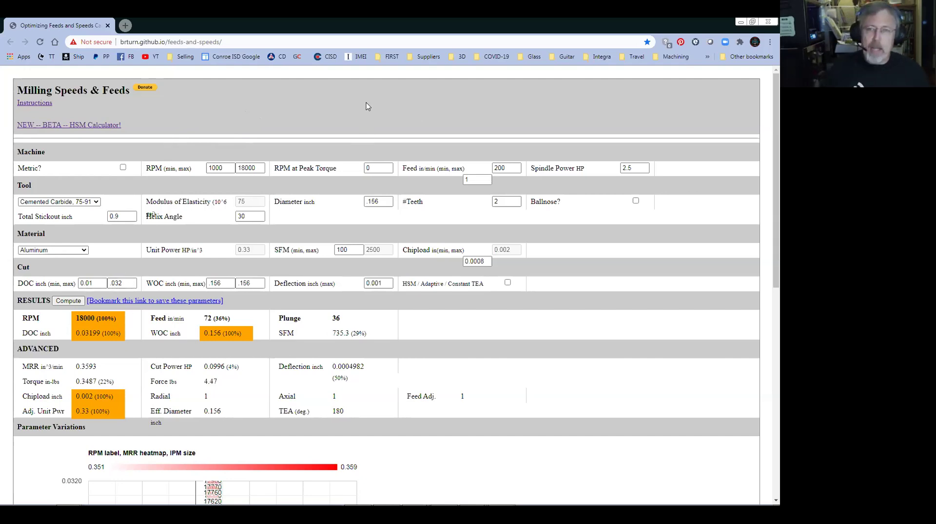
Switch back to SOLIDWORKS and set the spindle speed of the Ø0.1563" flat tool to 18000 rpm
key("alt+Tab")
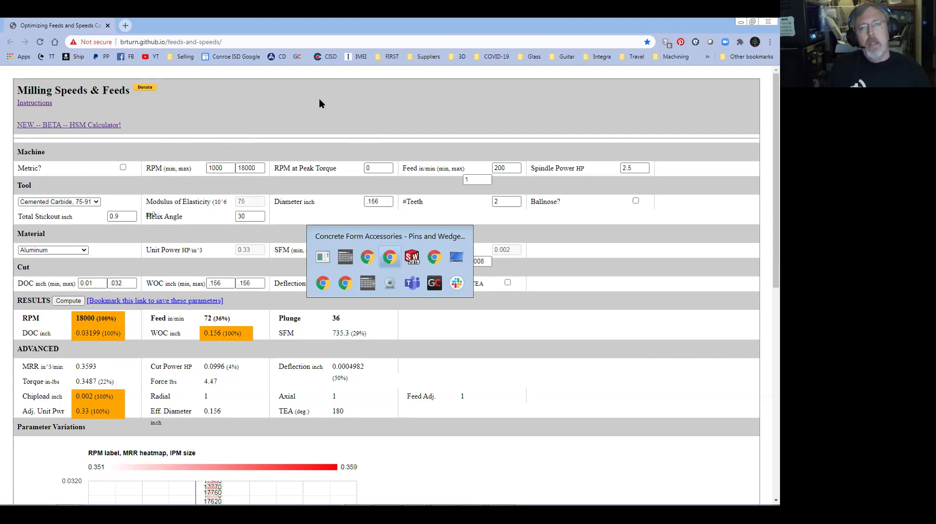
key("alt+Tab")
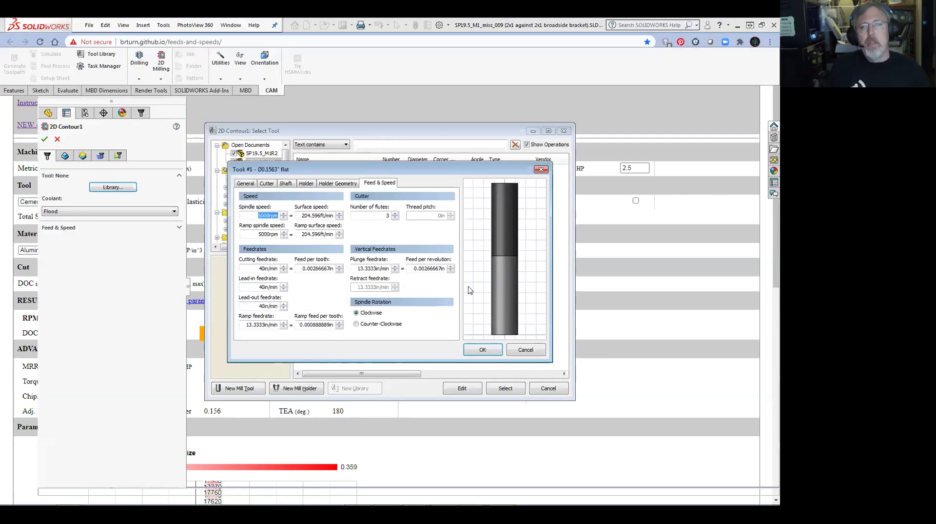
left_click(264, 215)
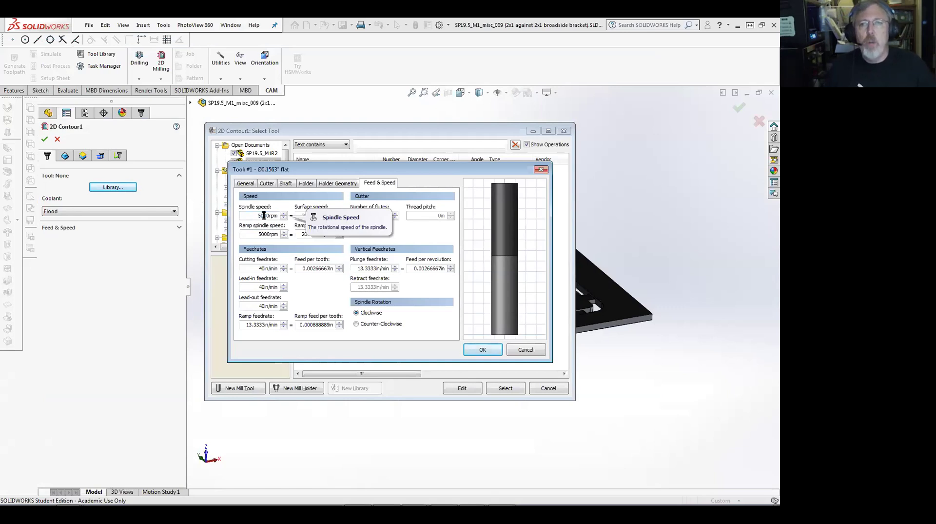
double_click(264, 215)
type("18")
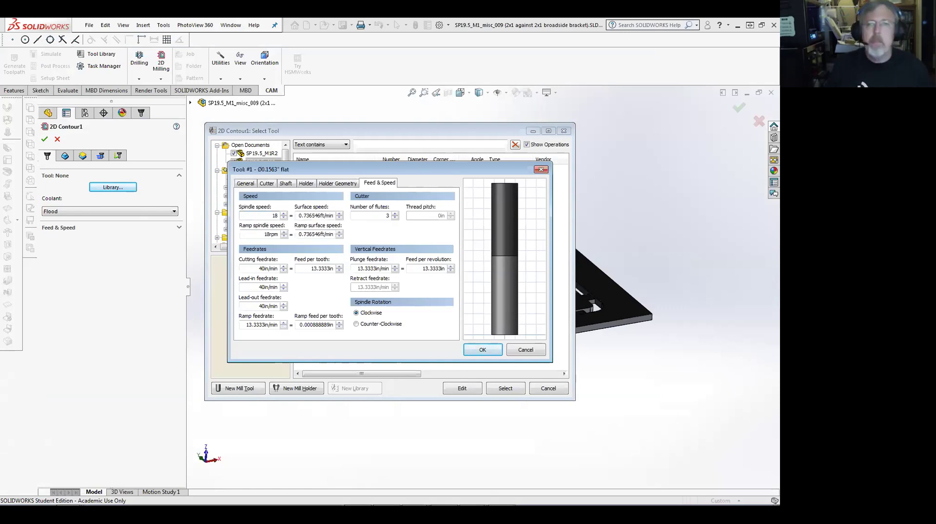
type("000")
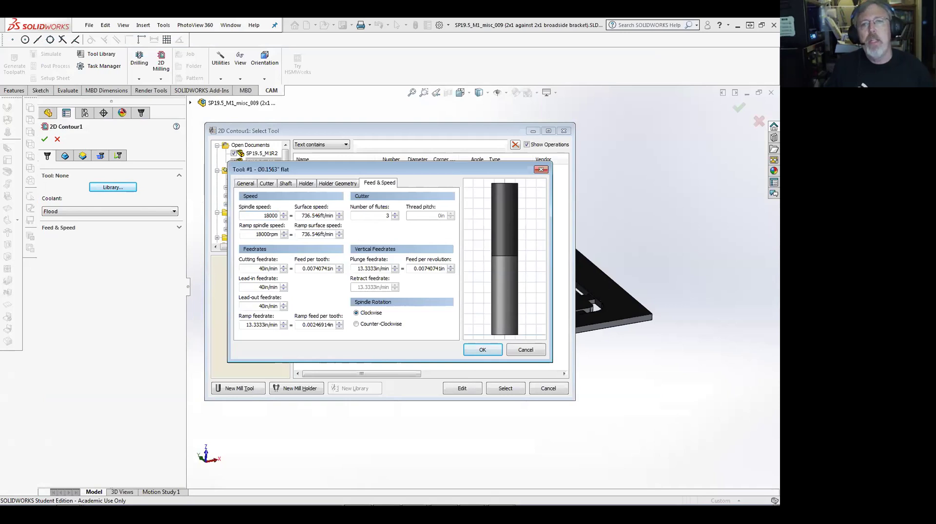
Set the tool's number of flutes to 2 and its cutting feedrate to 72 in/min
left_click(395, 217)
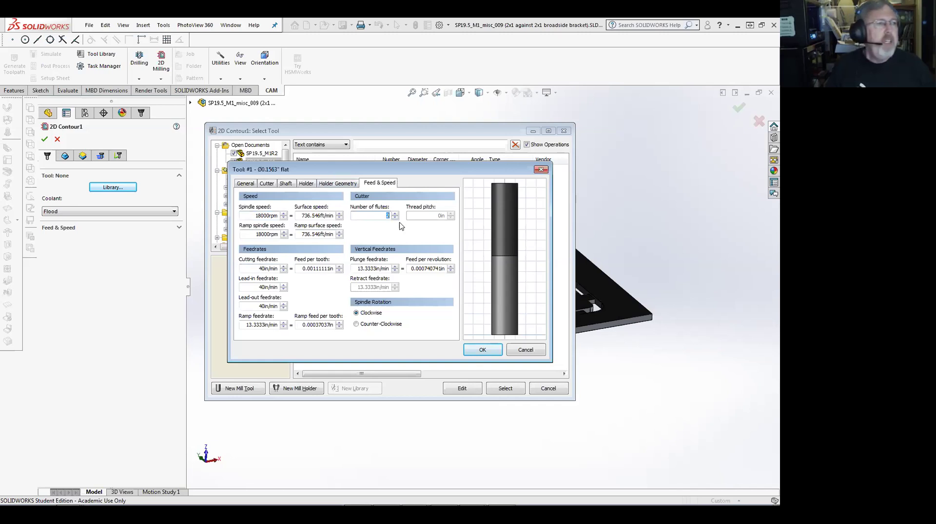
left_click(262, 268)
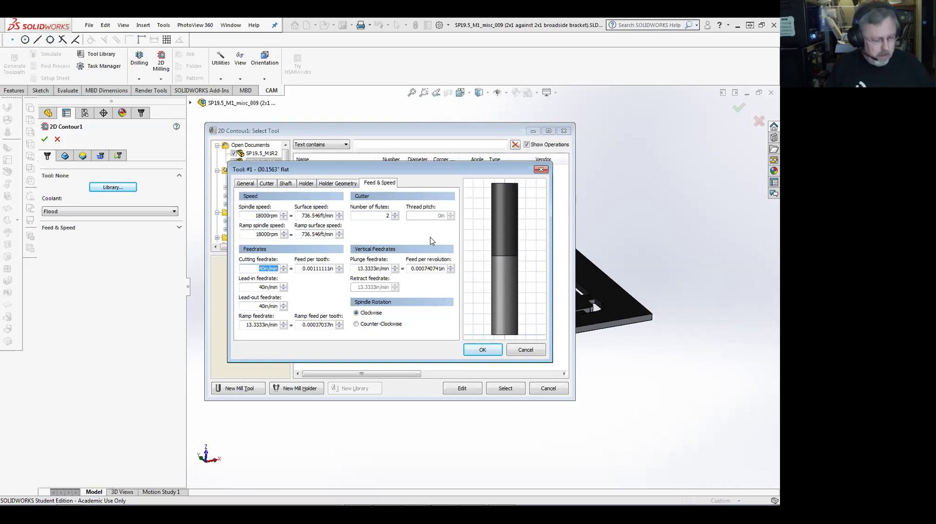
type("72")
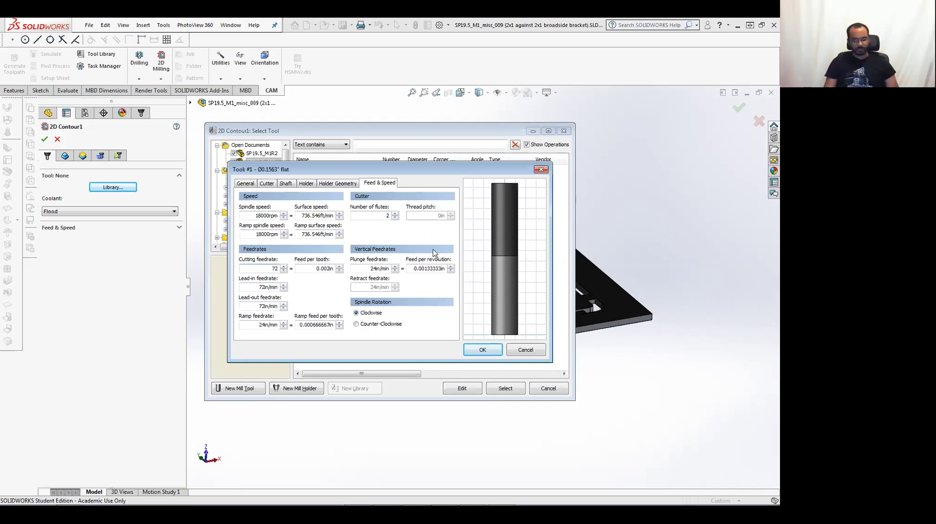